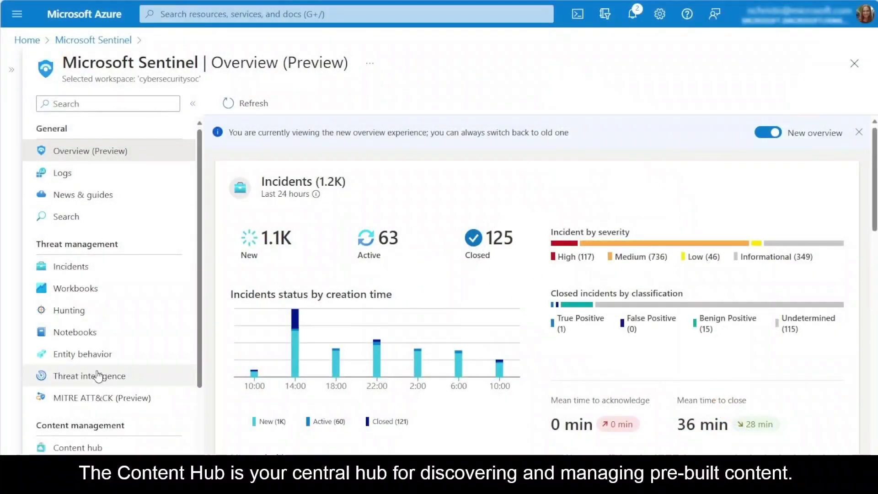
Search the Content hub for 'sap' and open the SAP applications solution's manage page.
click(77, 448)
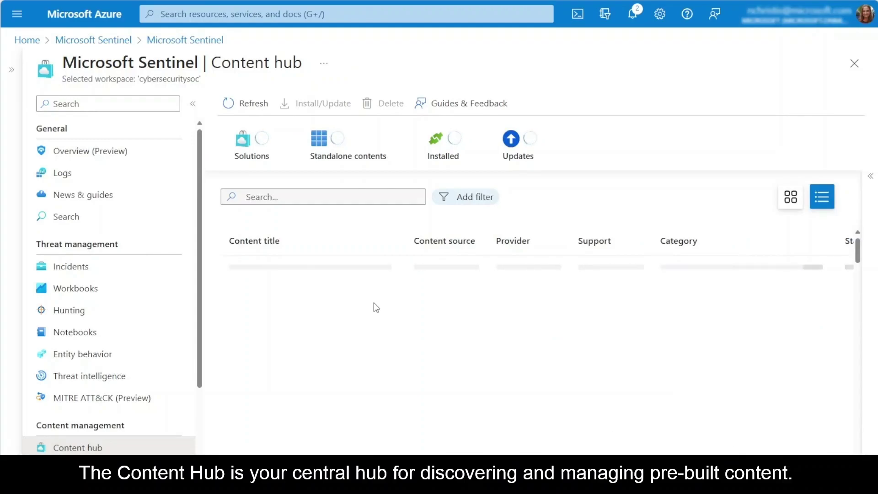
click(384, 201)
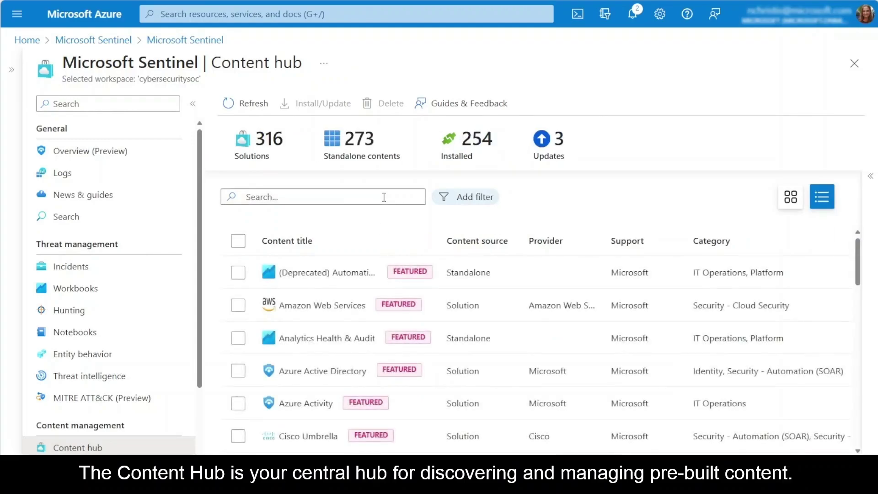
text(sap)
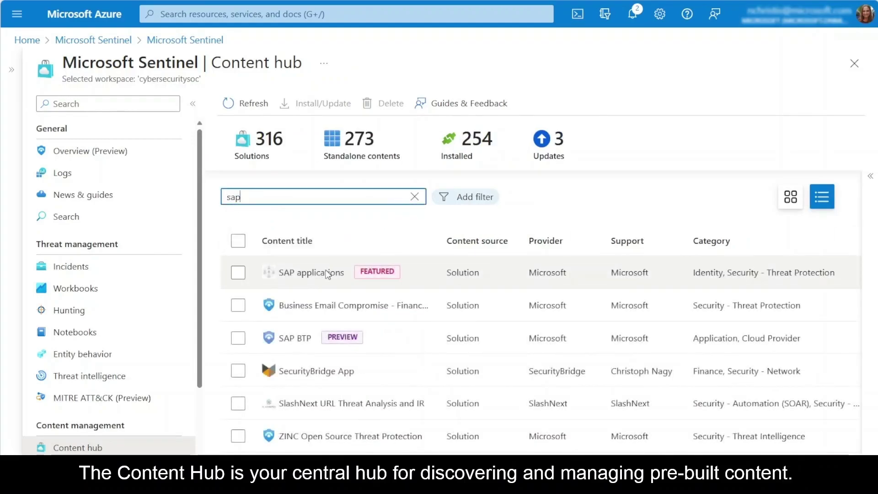
click(633, 279)
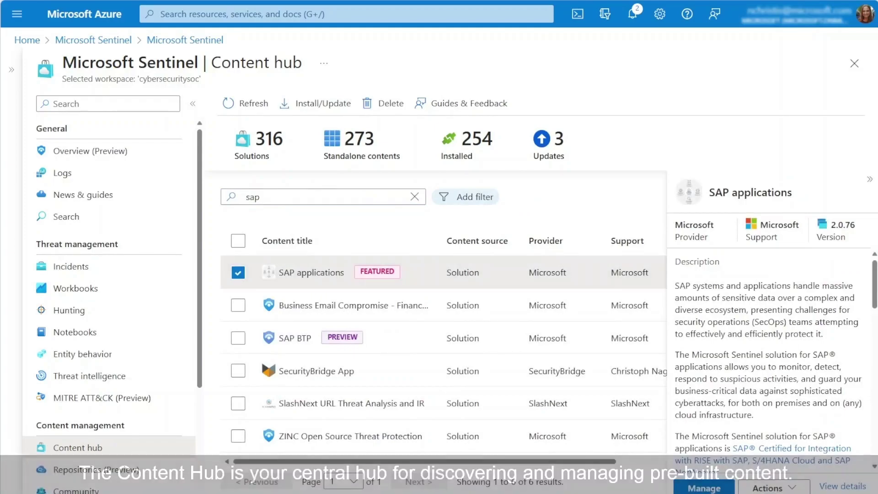
click(719, 489)
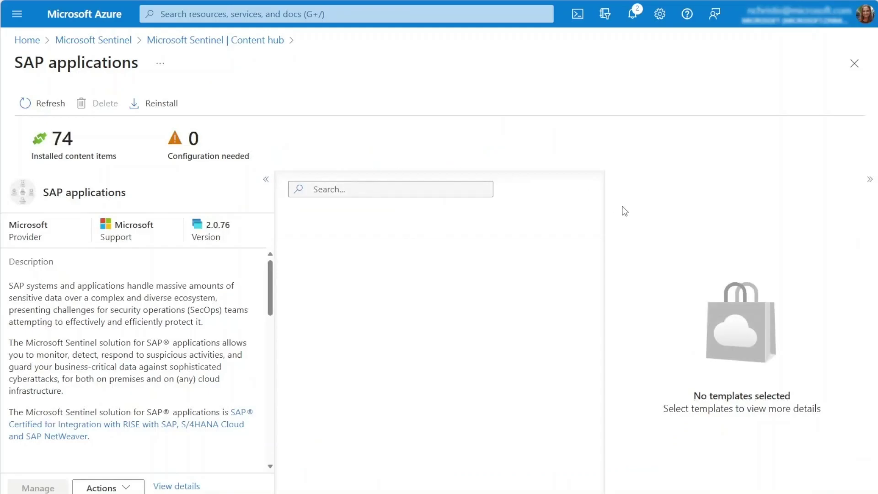
Sort the solution content by type descending and open the SAP -Audit Controls workbook entry.
click(869, 181)
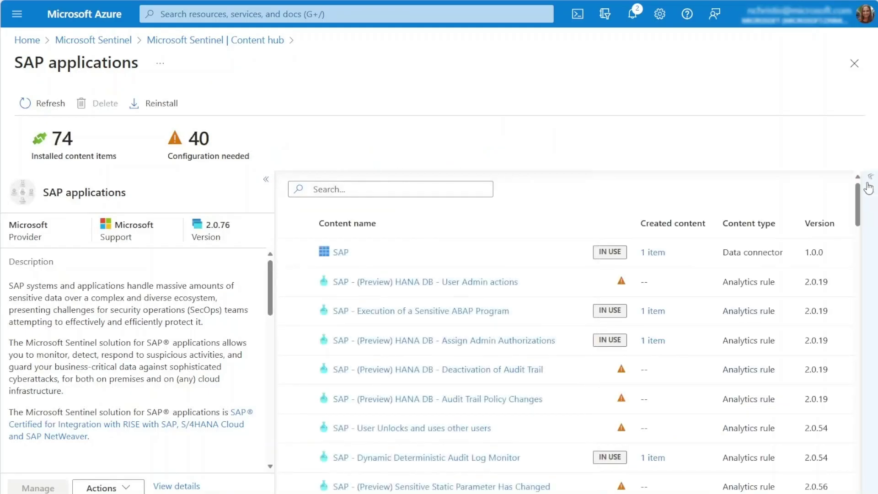
click(751, 225)
click(751, 226)
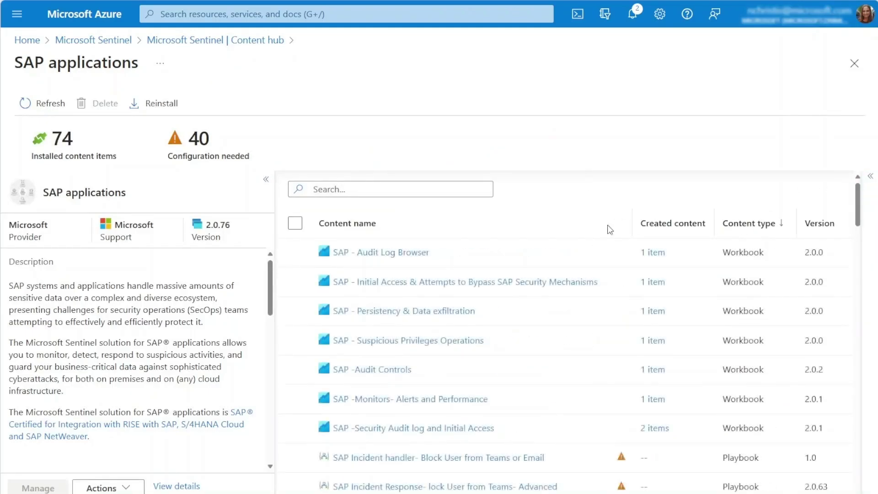
click(375, 375)
click(375, 374)
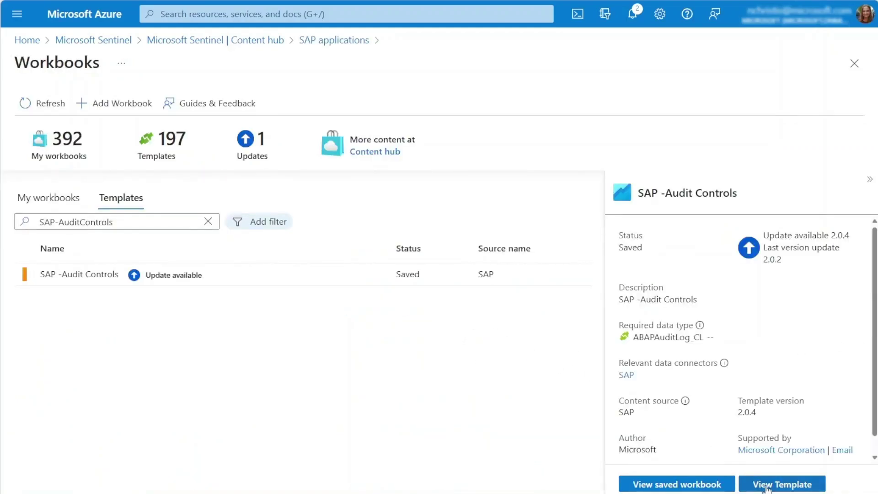
Open the SAP -Audit Controls template and let the workbook load with its SOX filters.
click(768, 489)
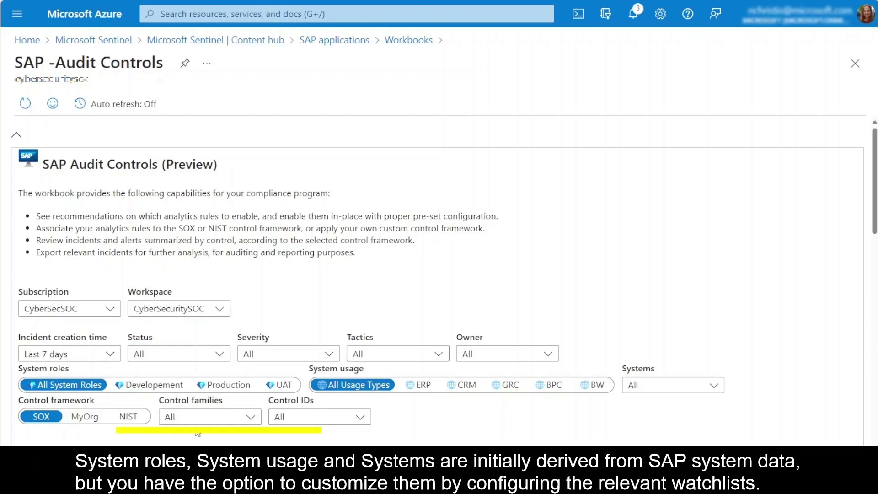
click(207, 416)
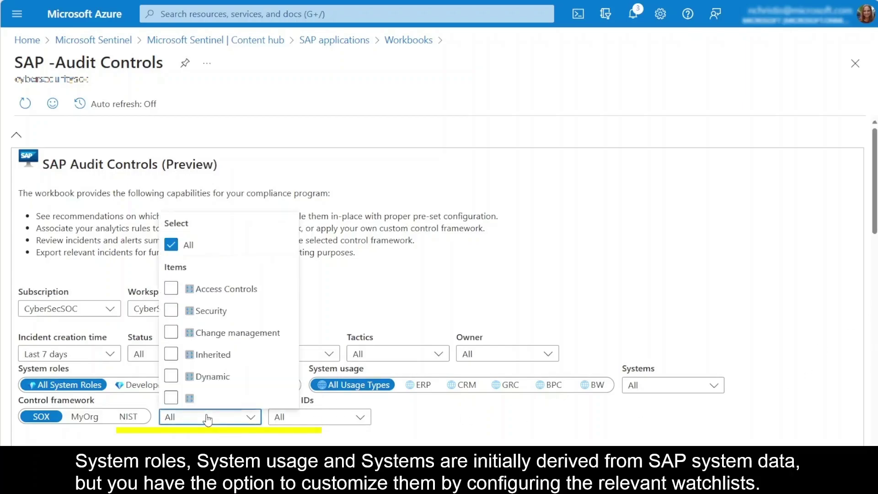
click(218, 355)
click(311, 420)
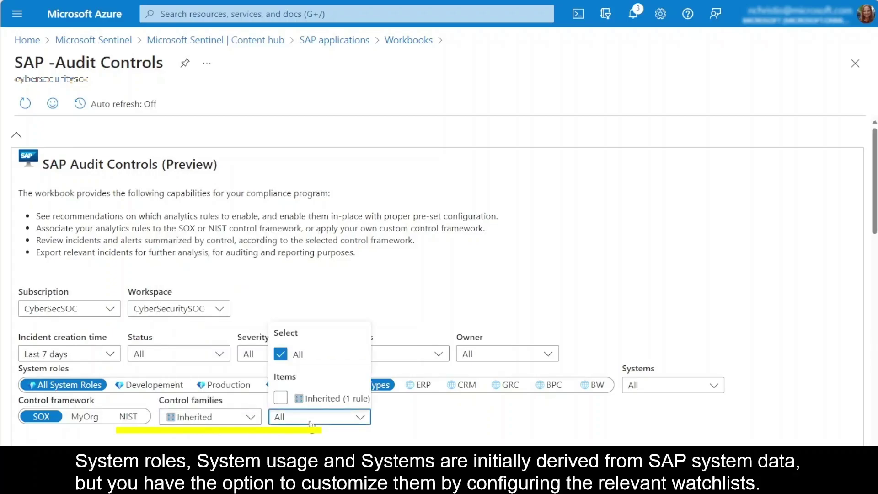
click(311, 423)
click(247, 418)
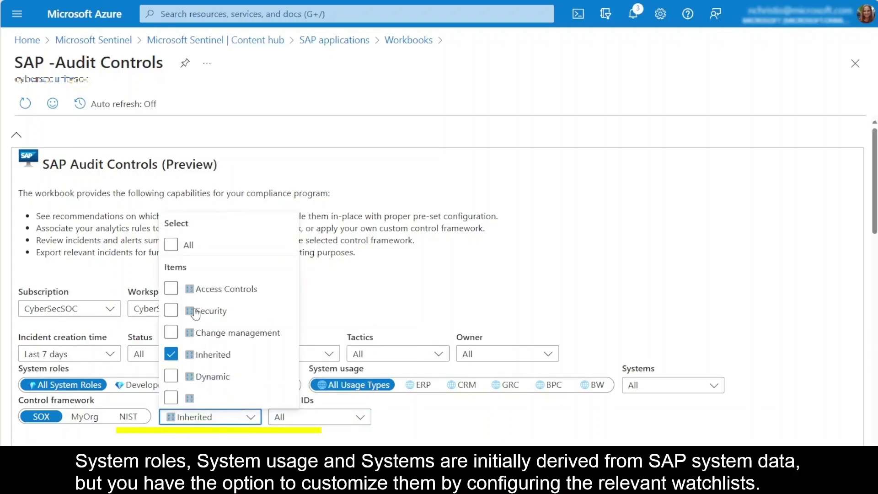
click(192, 244)
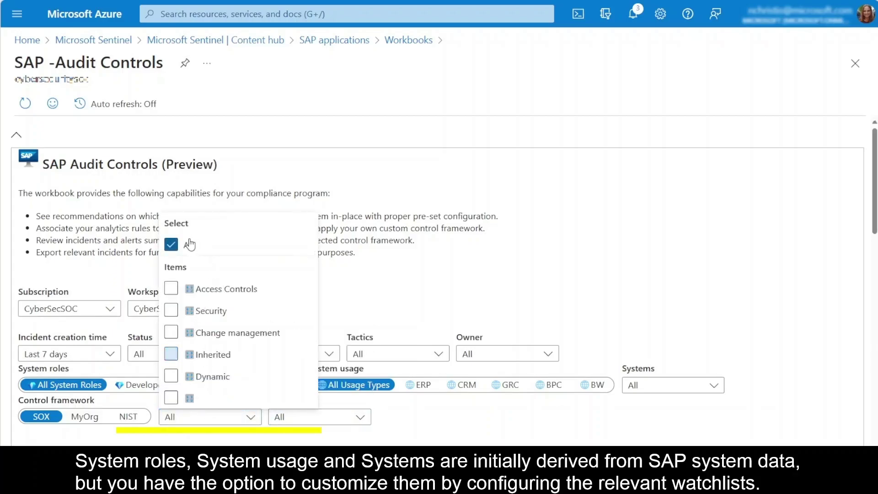
click(340, 439)
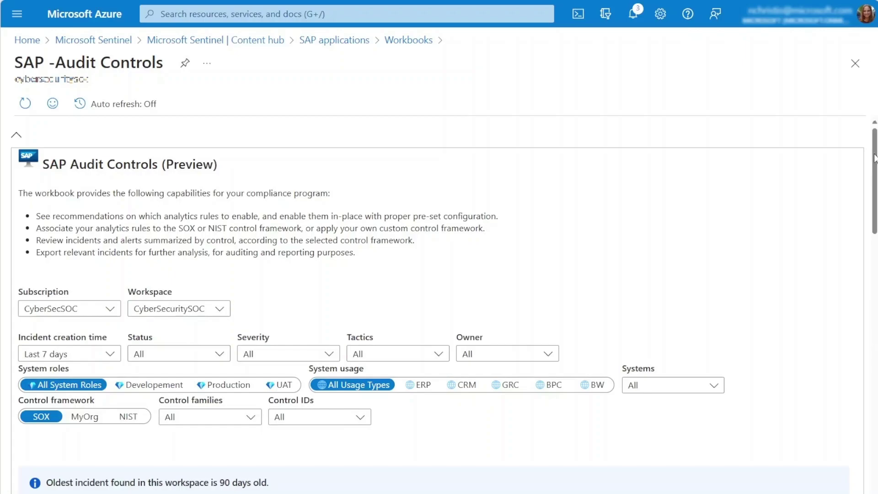
Scroll down to the Configure section's Templates ready to be used table.
drag(874, 159, 874, 290)
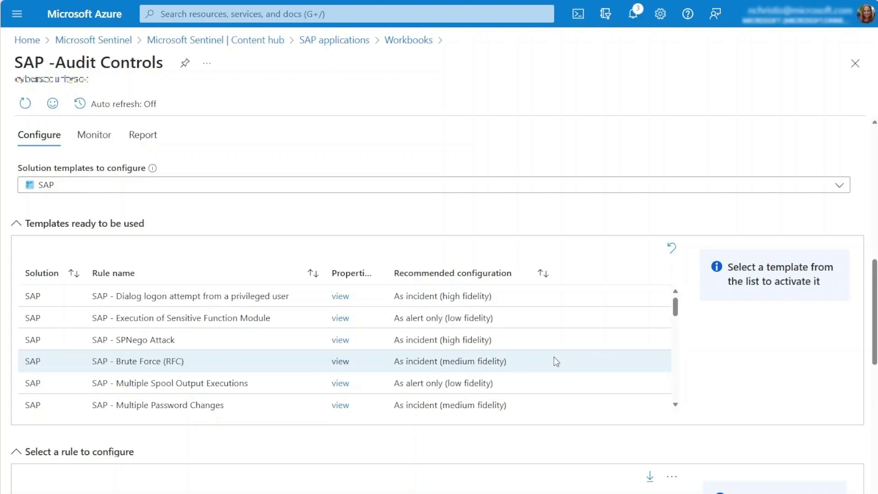
Select a rule template row, ending on SAP - Execution of Sensitive Function Module.
click(556, 361)
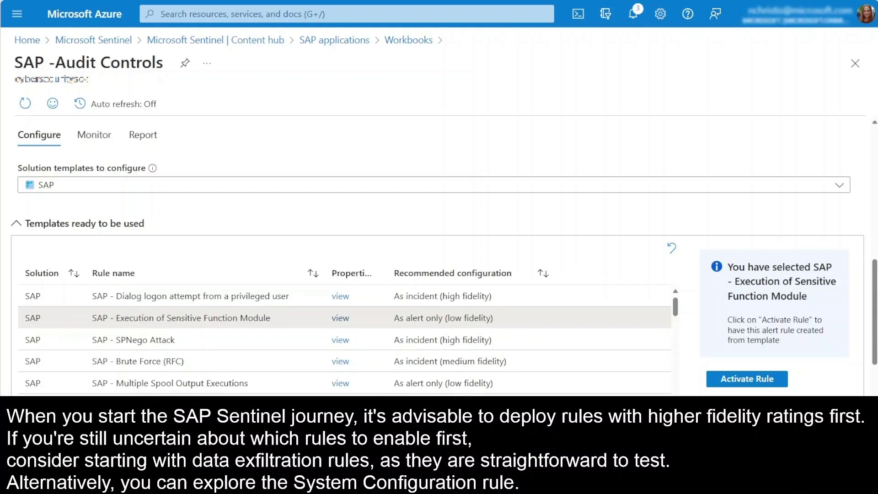
Activate the SAP - (Preview) Critical authorizations assignment - New Authorization Value template as a scheduled rule.
scroll(344, 339, down, 10)
click(150, 291)
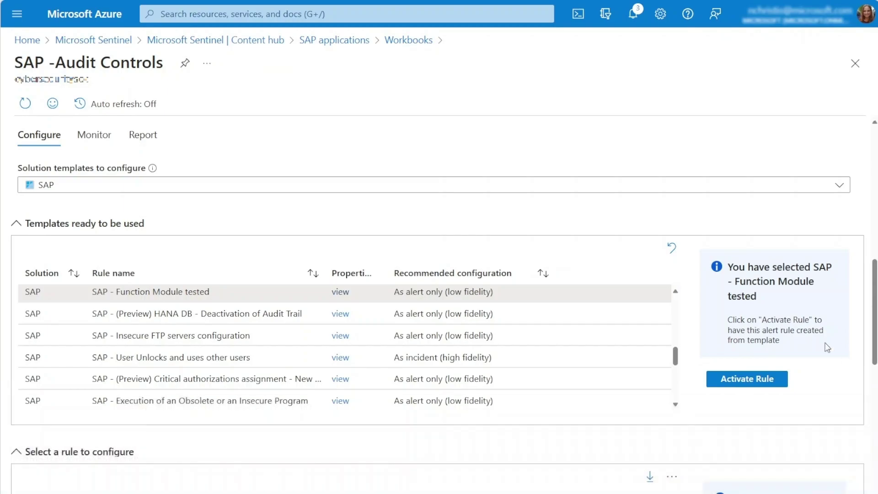
click(555, 379)
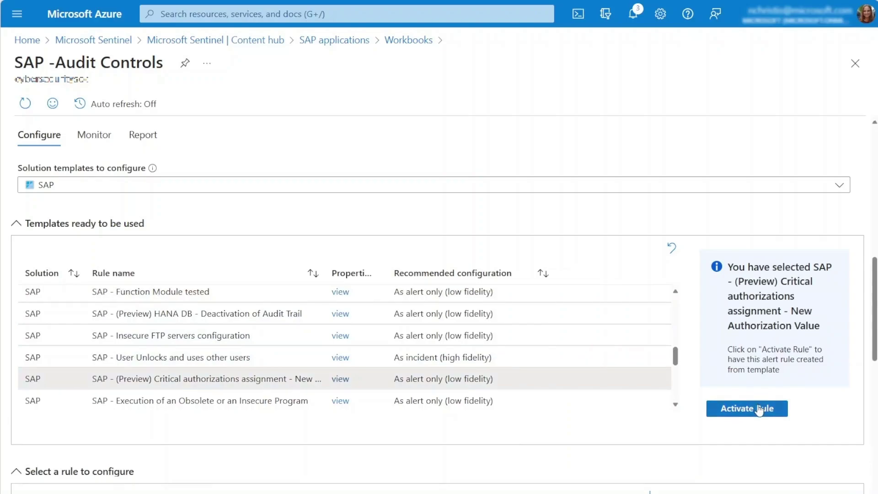
click(759, 410)
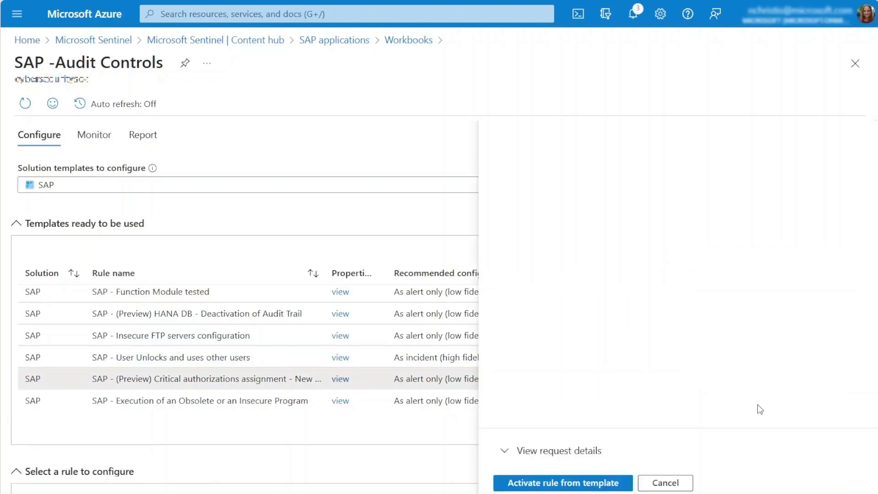
click(520, 450)
click(523, 484)
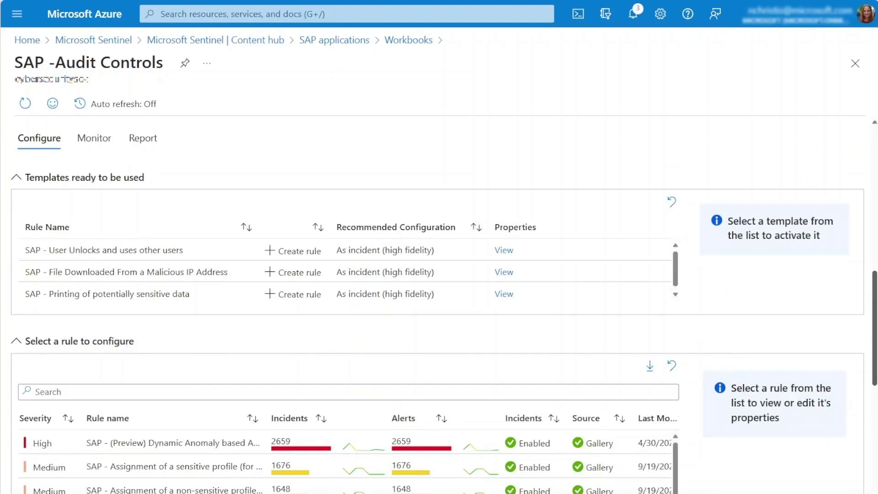
scroll(439, 307, down, 2)
scroll(439, 306, down, 3)
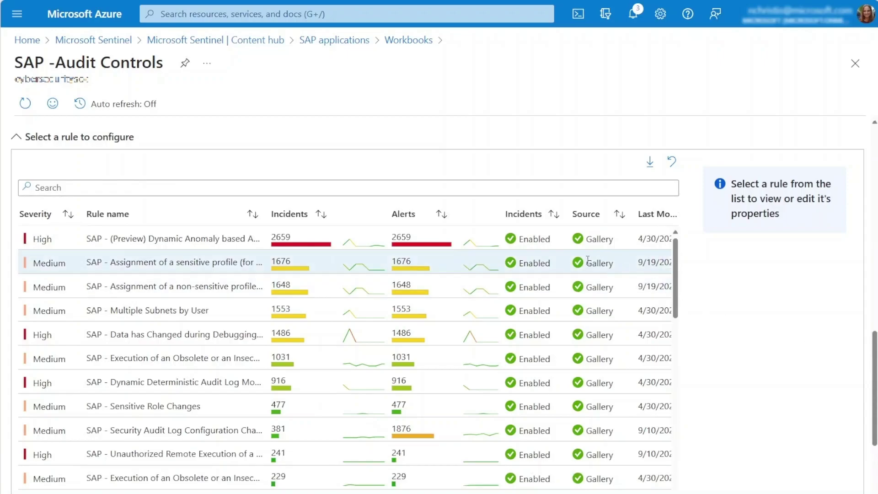
Select the rule with 1648 incidents and review its SOX, NIST 03.01.05 and MyOrg control mappings.
click(581, 298)
scroll(581, 298, down, 5)
scroll(581, 298, up, 2)
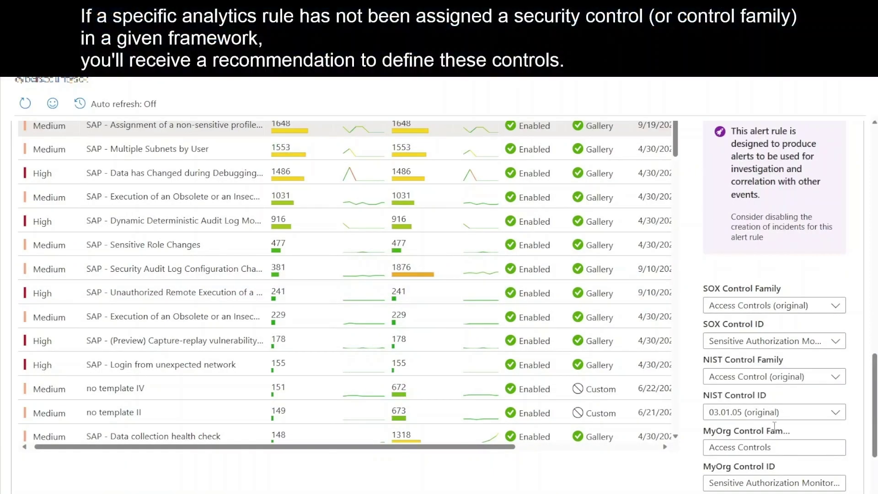
drag(875, 369, 876, 386)
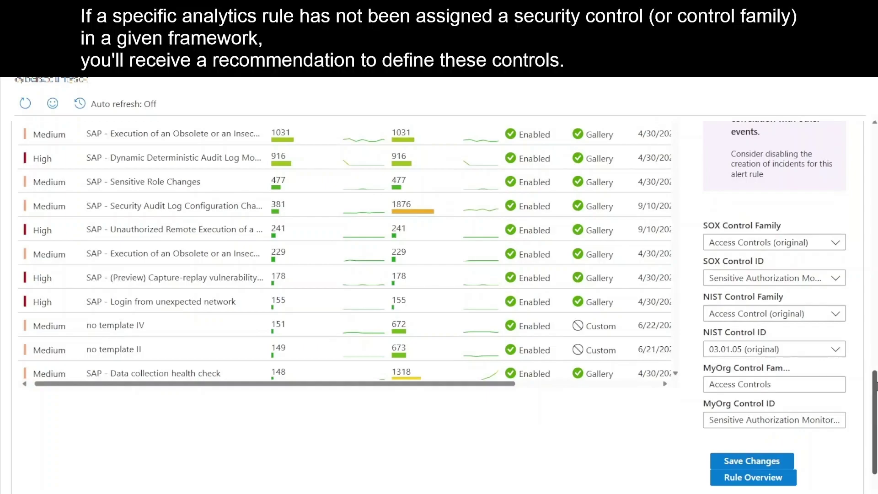
Switch to the Monitor tab and view the Incidents Trend chart split by System ID.
scroll(439, 302, up, 1)
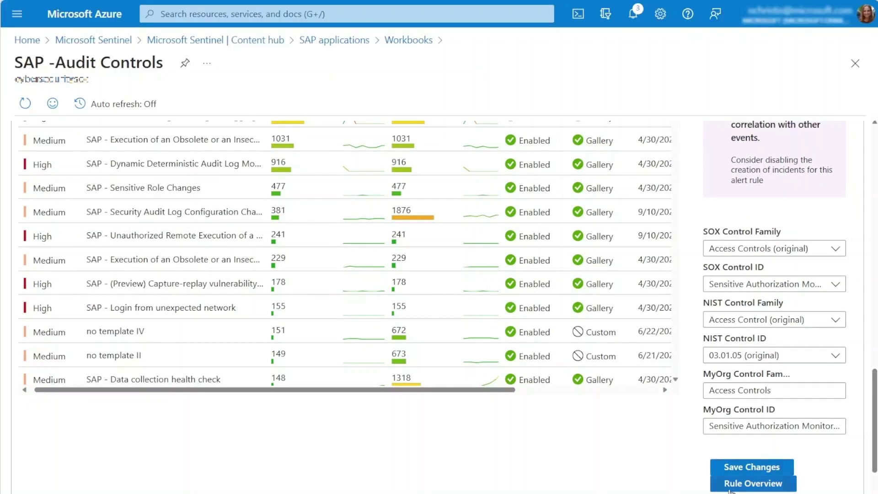
drag(875, 439, 865, 274)
scroll(866, 275, up, 1)
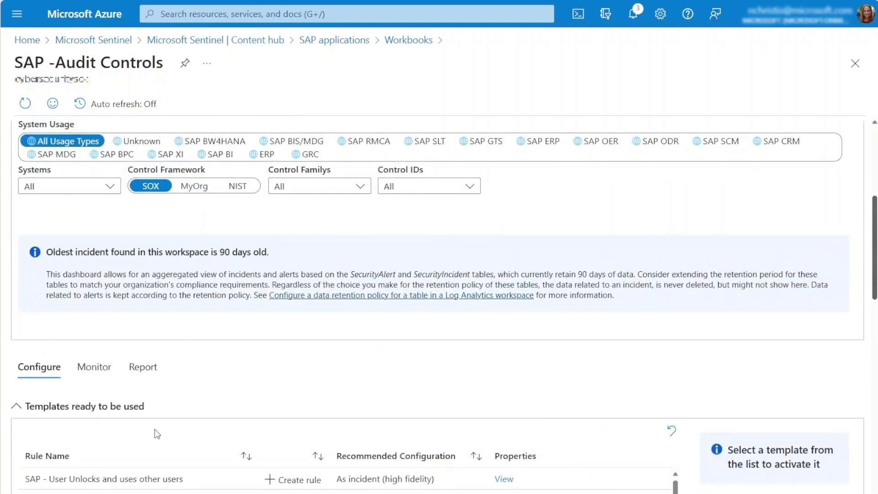
click(101, 372)
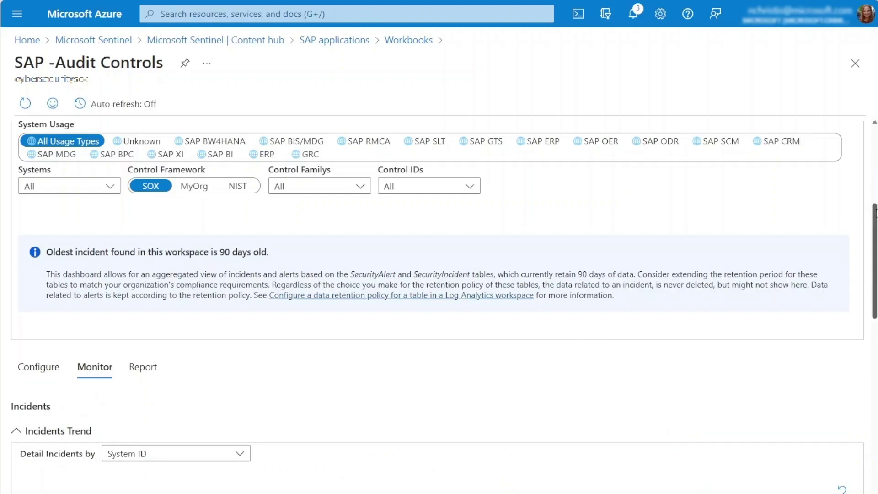
scroll(865, 212, up, 4)
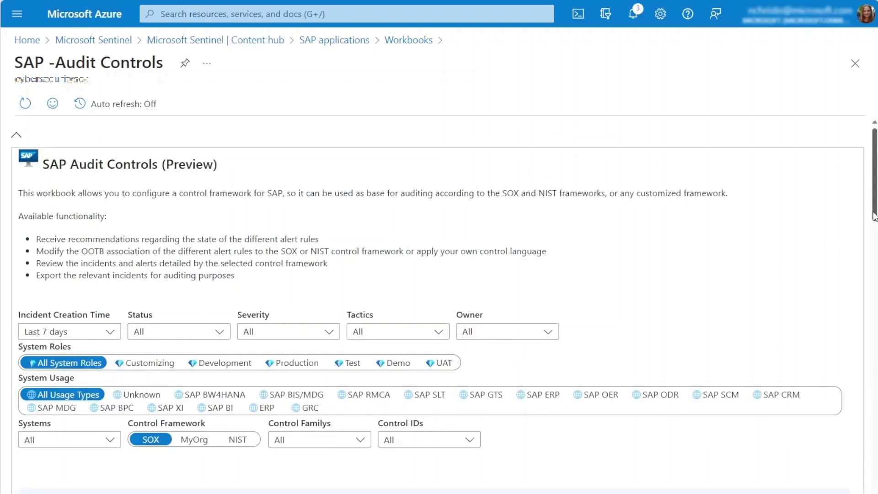
drag(874, 218, 875, 349)
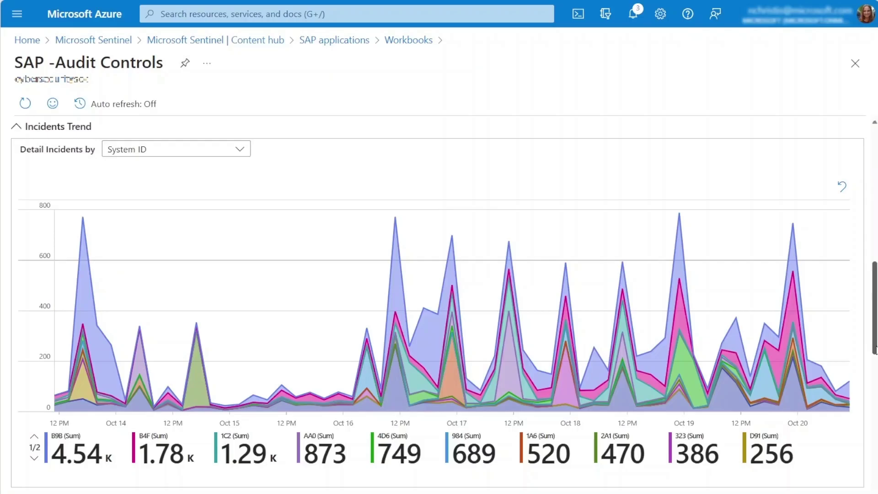
Set 'Detail Incidents by' to Analytic Rule Name for the Incidents Trend chart.
click(219, 156)
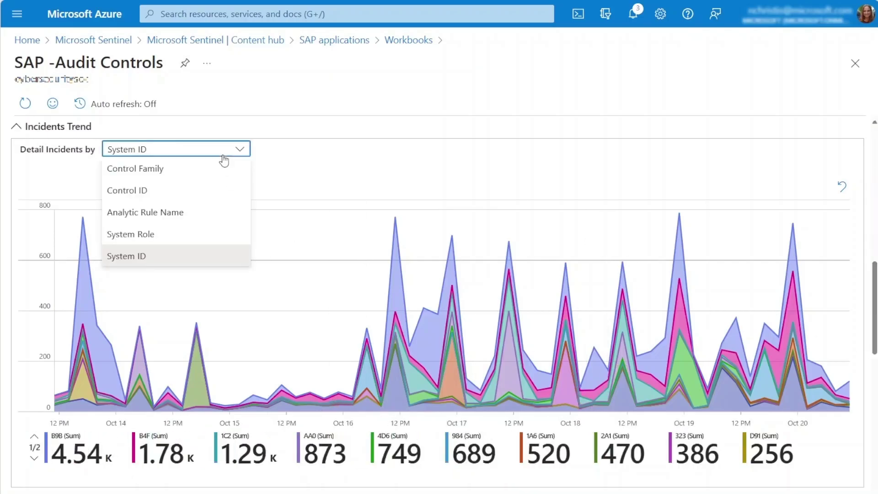
click(186, 214)
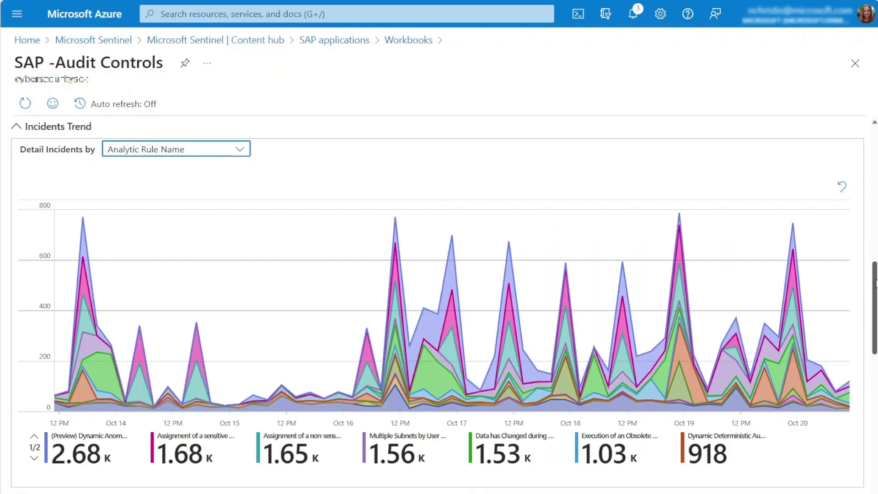
drag(875, 282, 875, 377)
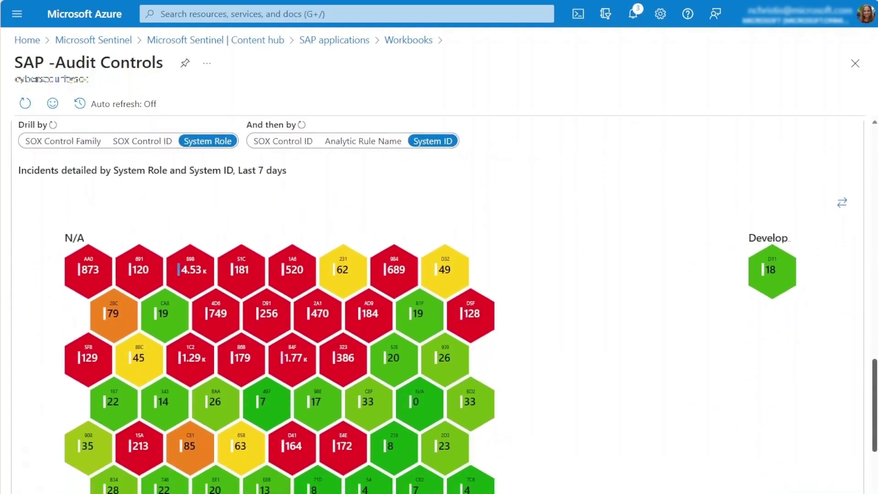
Drill the Incidents Hive by SOX Control Family, then Analytic Rule Name, and browse the groups.
click(367, 145)
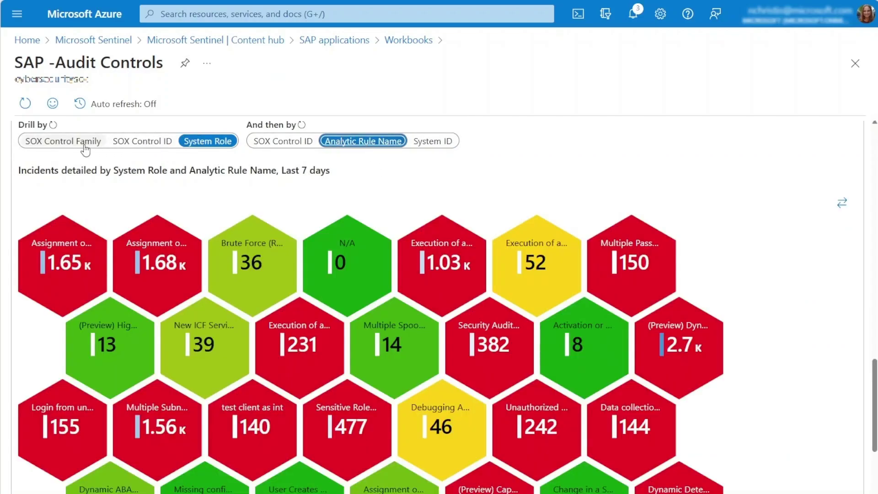
click(85, 150)
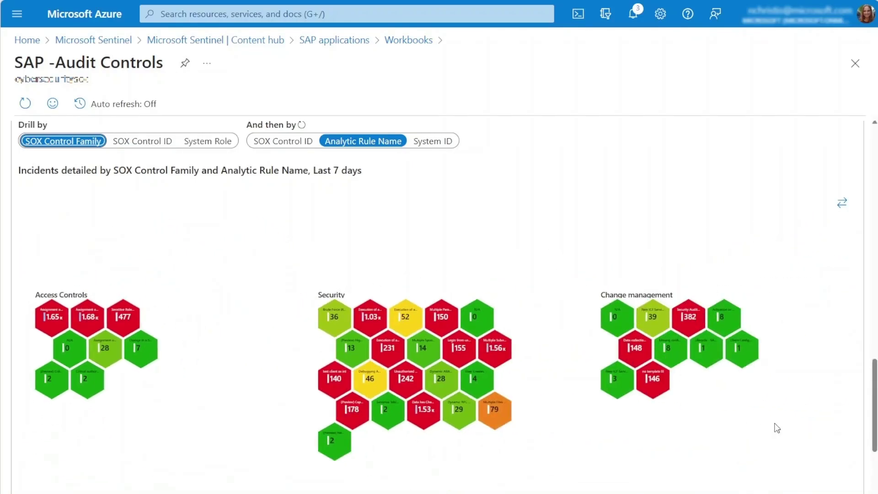
scroll(875, 407, down, 3)
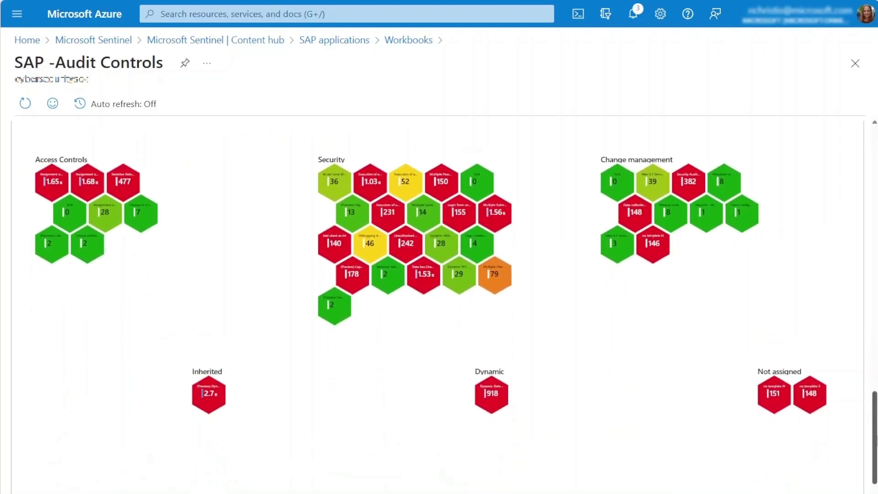
scroll(874, 407, down, 1)
scroll(855, 279, up, 15)
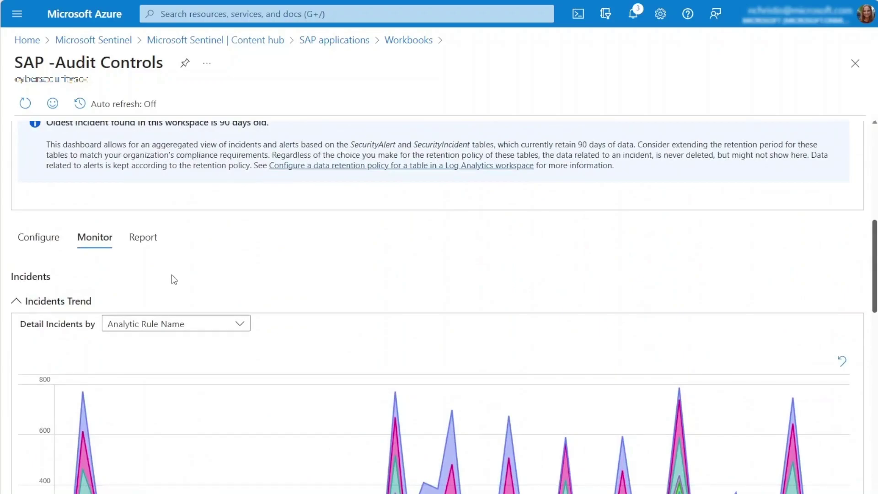
Open the workbook's Report view and review the Access Controls incidents in the Incidents detailed report table.
click(137, 236)
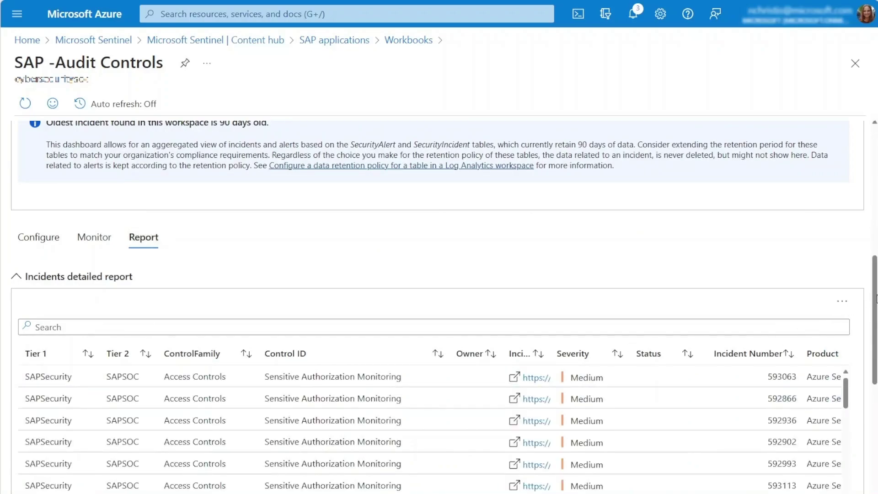
scroll(876, 298, down, 2)
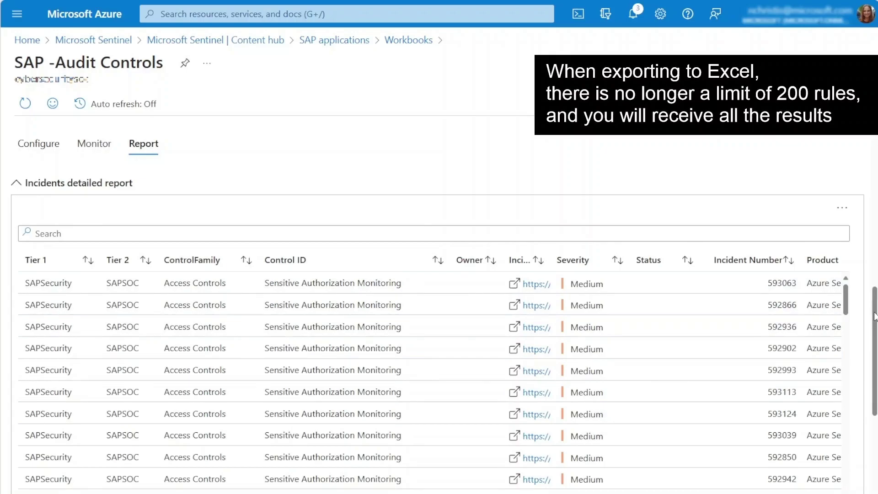
scroll(439, 307, down, 3)
scroll(439, 307, up, 2)
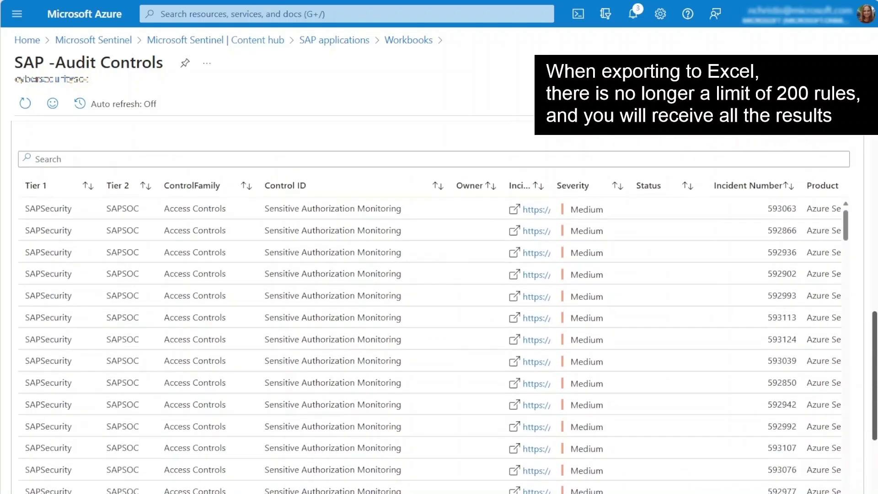